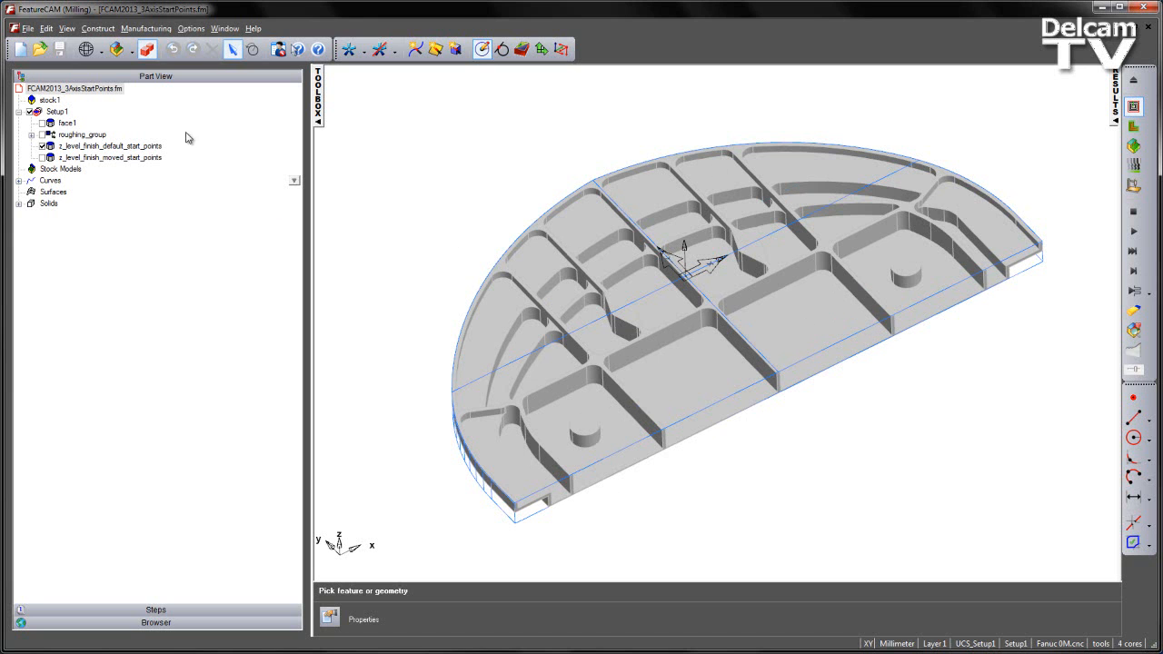
Examine the contents of the roughing group and compare the default and moved start point Z-level finish features.
{"action": "left_click", "coordinate": [32, 135]}
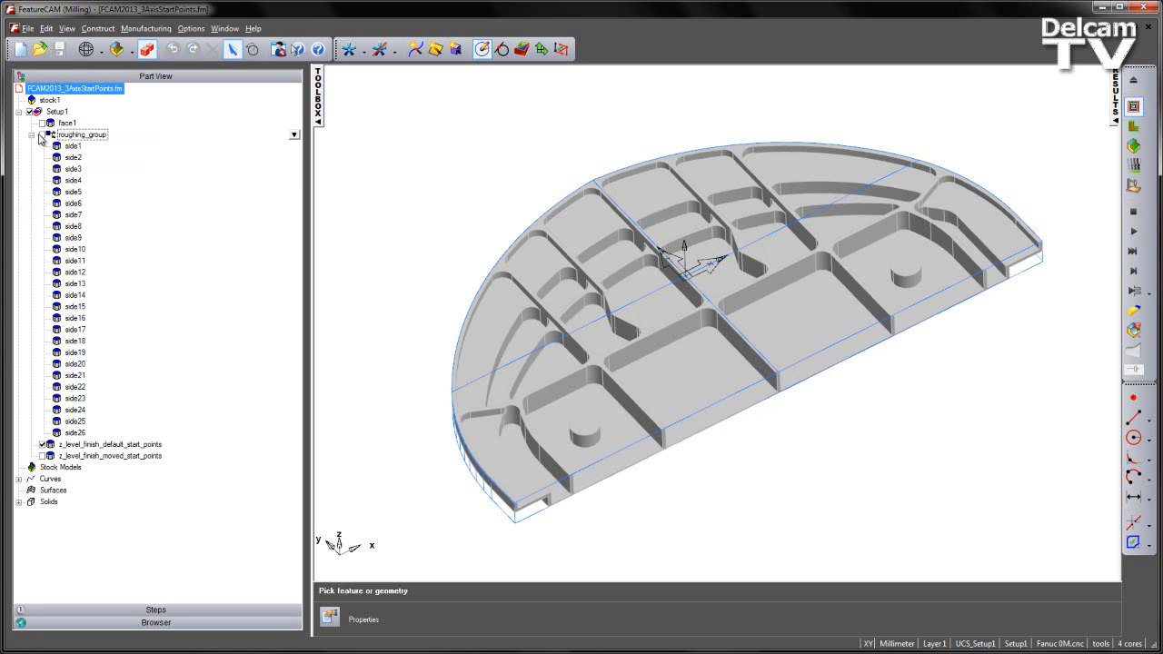
{"action": "left_click", "coordinate": [32, 135]}
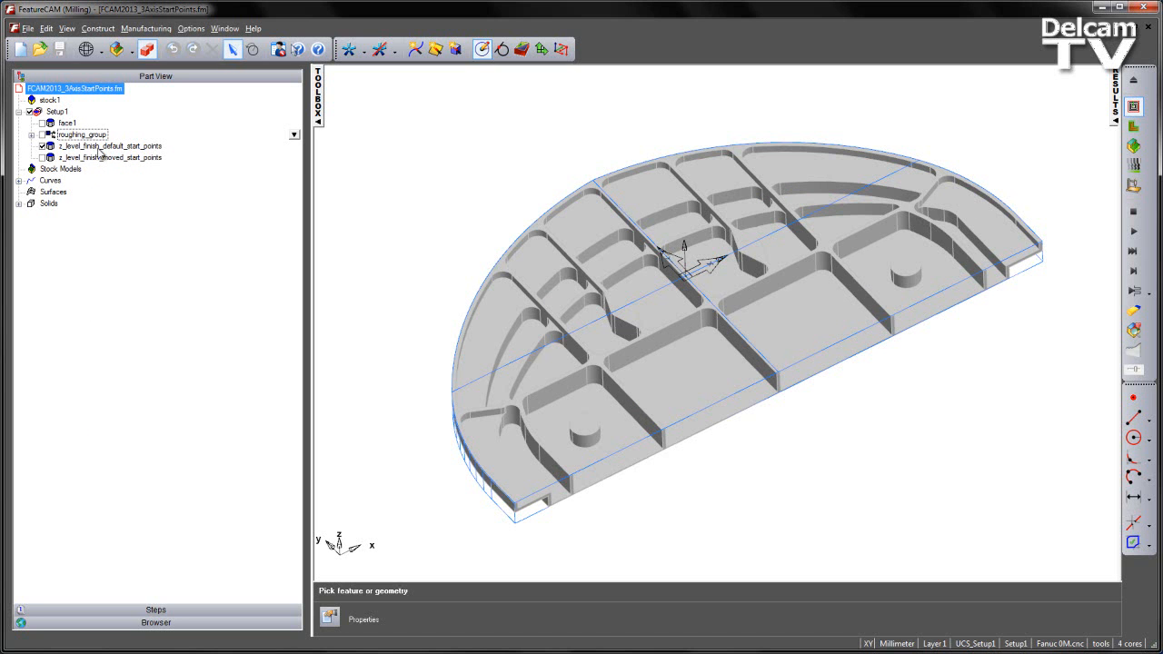
{"action": "left_click", "coordinate": [141, 155]}
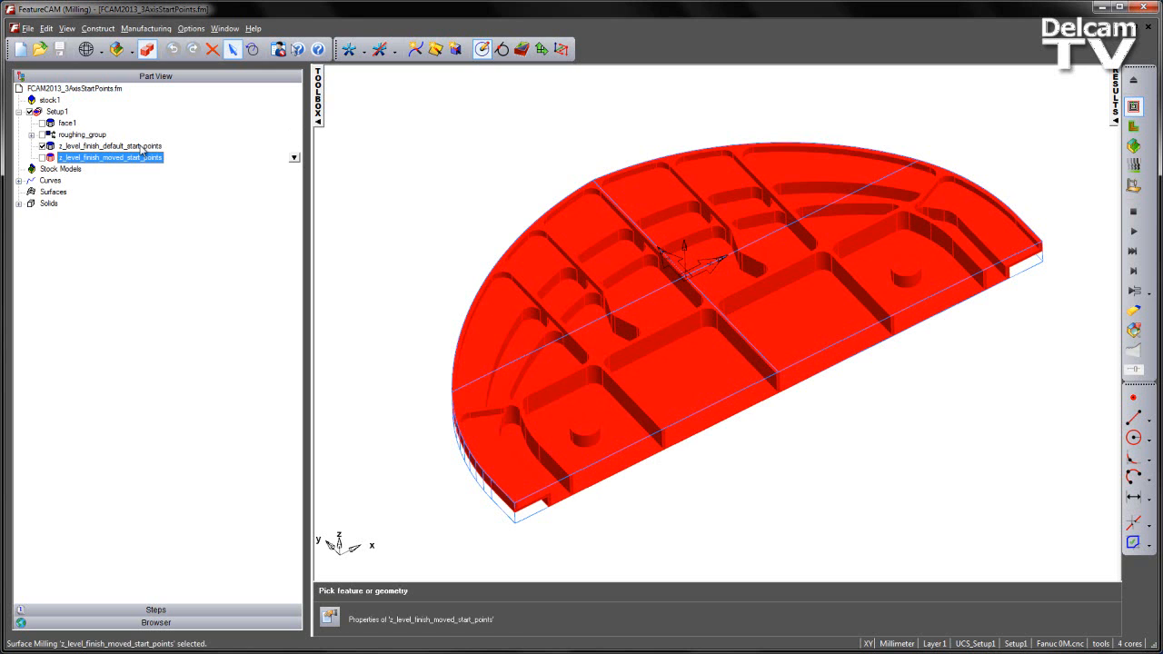
{"action": "left_click", "coordinate": [138, 147]}
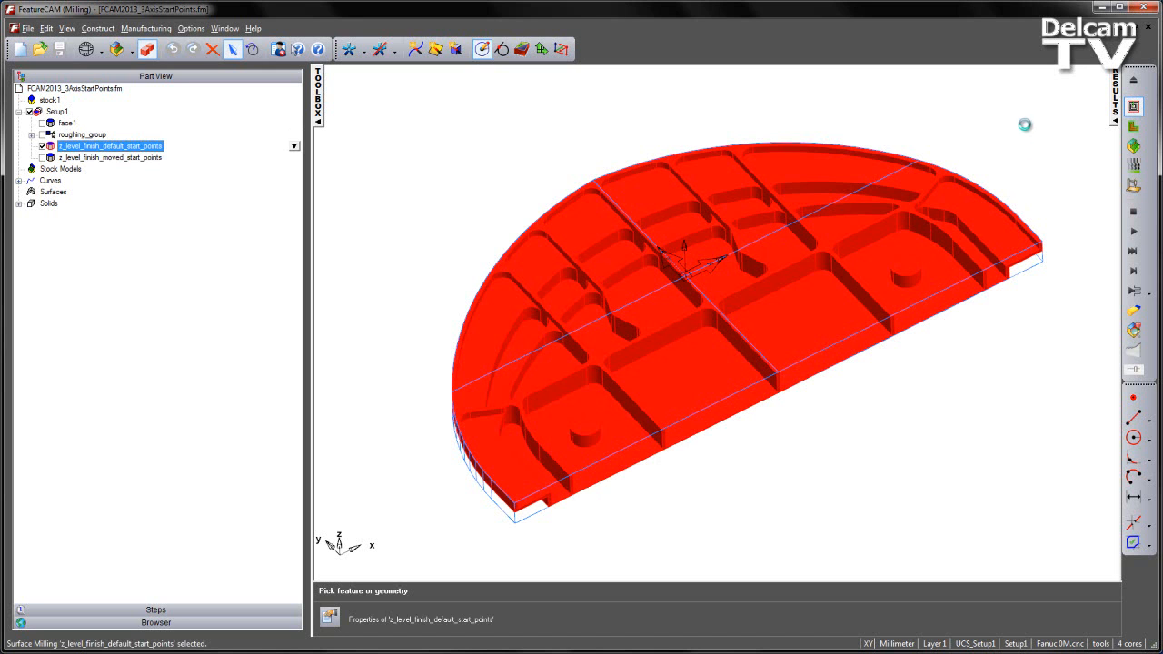
Run a centerline simulation of z_level_finish_default_start_points and inspect its start points from an angled view and from above.
{"action": "left_click", "coordinate": [1025, 131]}
{"action": "left_click", "coordinate": [1024, 130]}
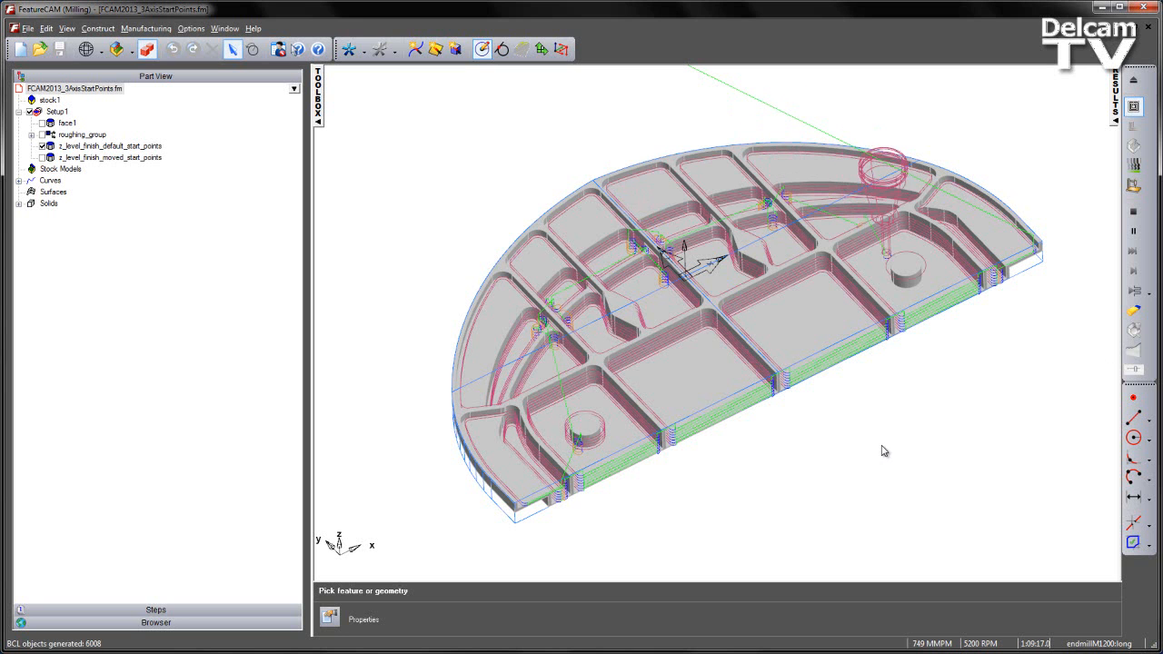
{"action": "middle_click_drag", "start_coordinate": [881, 452], "coordinate": [504, 379]}
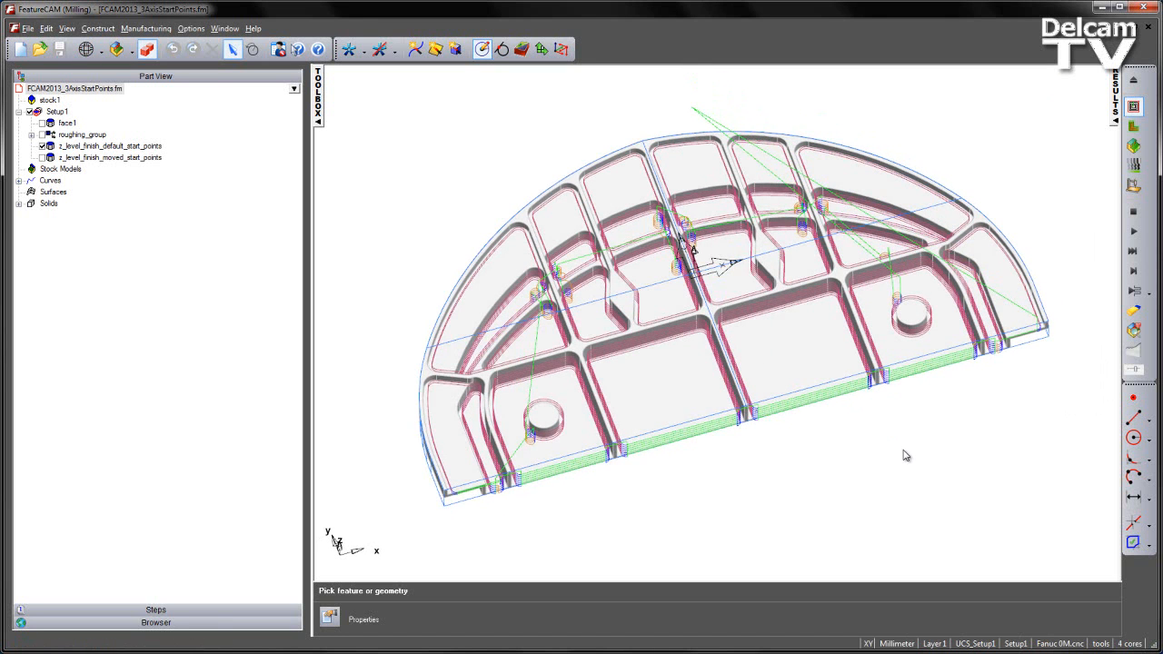
{"action": "key", "text": "ctrl+5"}
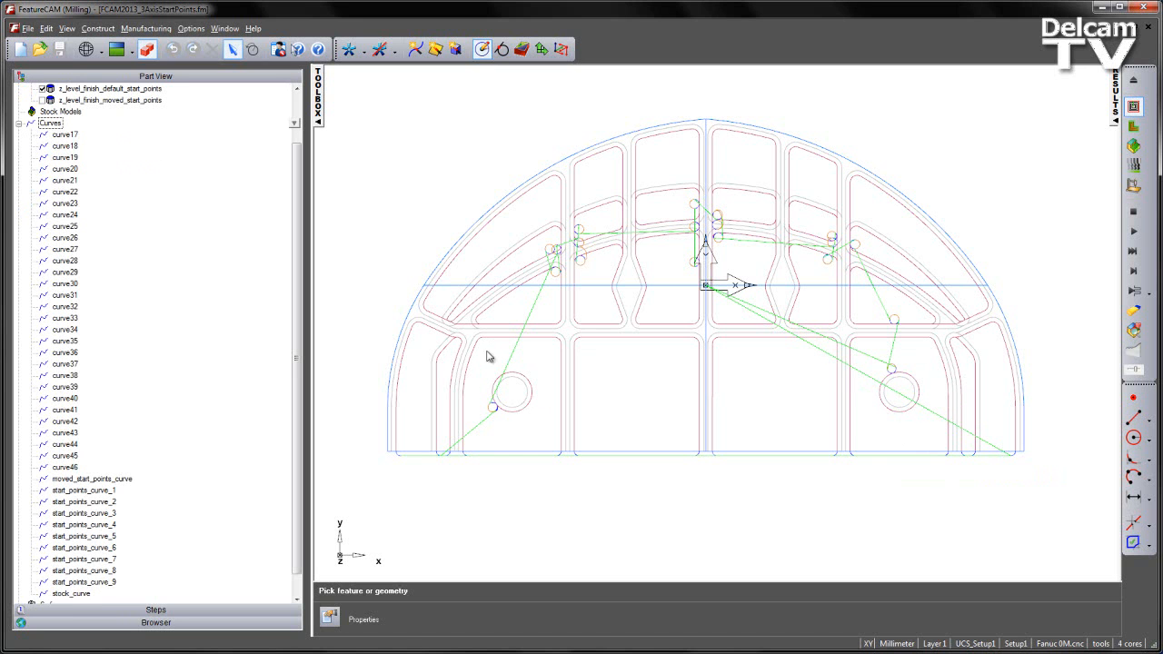
{"action": "left_click", "coordinate": [878, 376]}
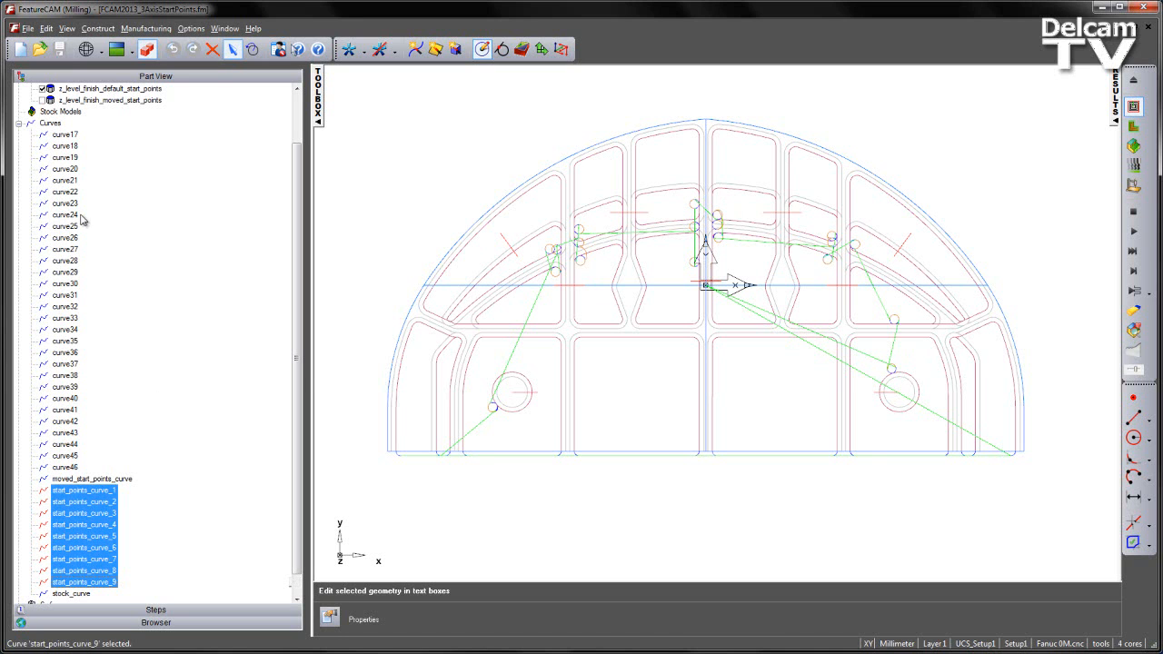
Start a Join curve and add start_points_curve_1 through start_points_curve_9 as its objects.
{"action": "left_click", "coordinate": [209, 520]}
{"action": "left_click", "coordinate": [415, 49]}
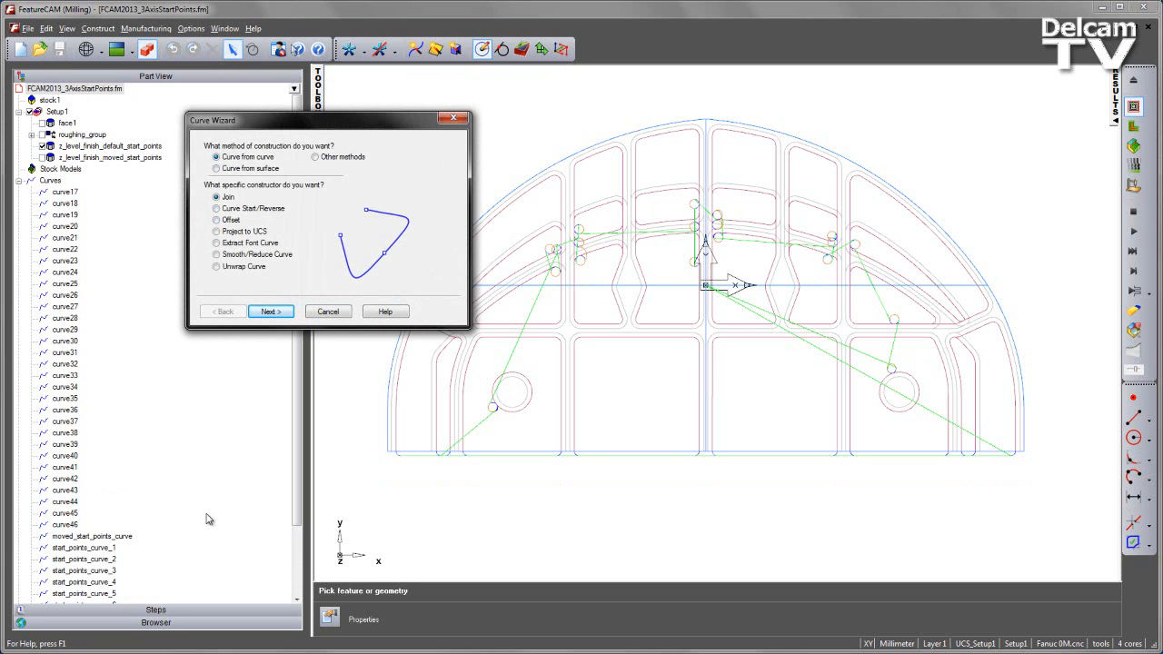
{"action": "key", "text": "Return"}
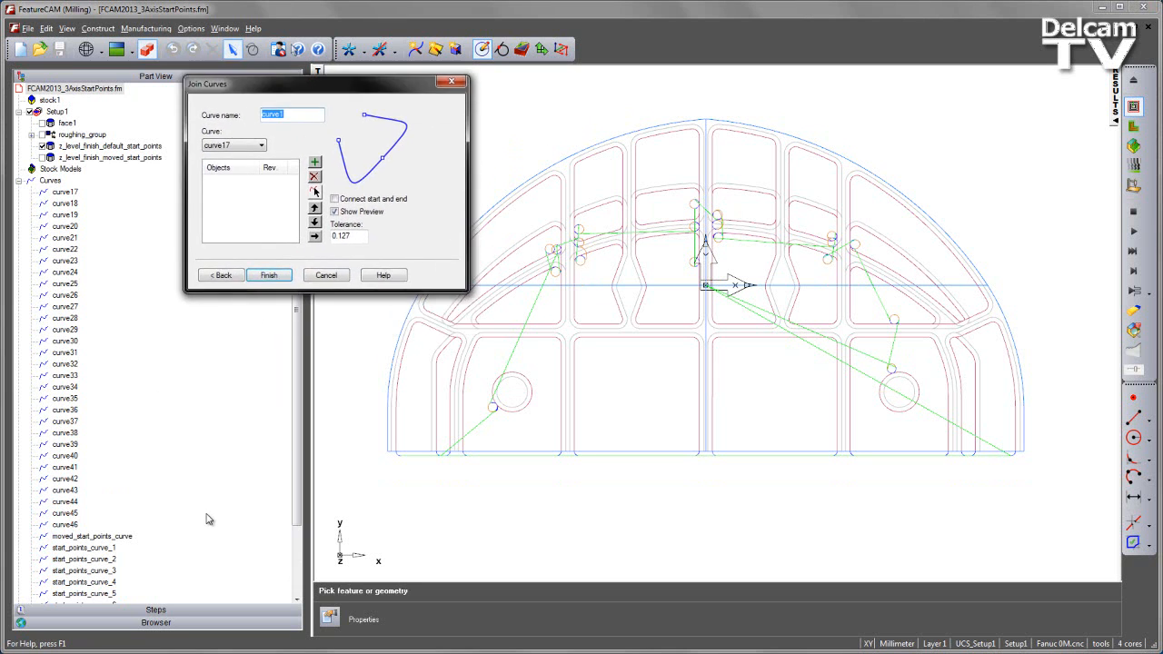
{"action": "left_click", "coordinate": [83, 547]}
{"action": "left_click_drag", "start_coordinate": [296, 399], "coordinate": [296, 468]}
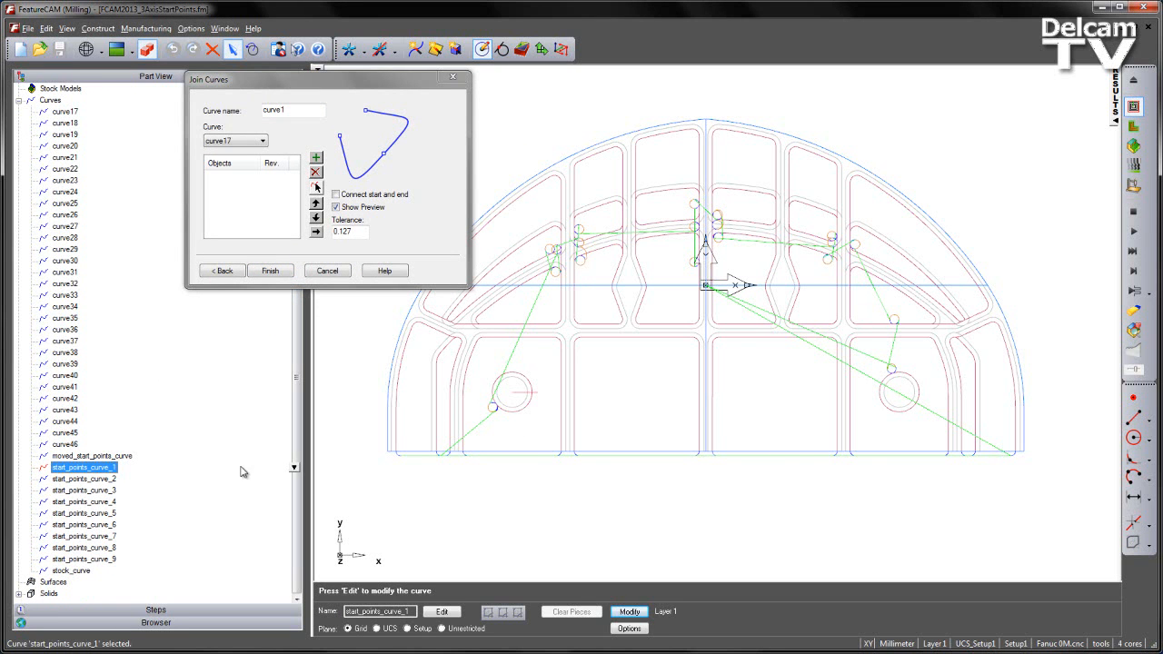
{"action": "left_click", "coordinate": [123, 562], "text": "shift"}
{"action": "left_click", "coordinate": [643, 525]}
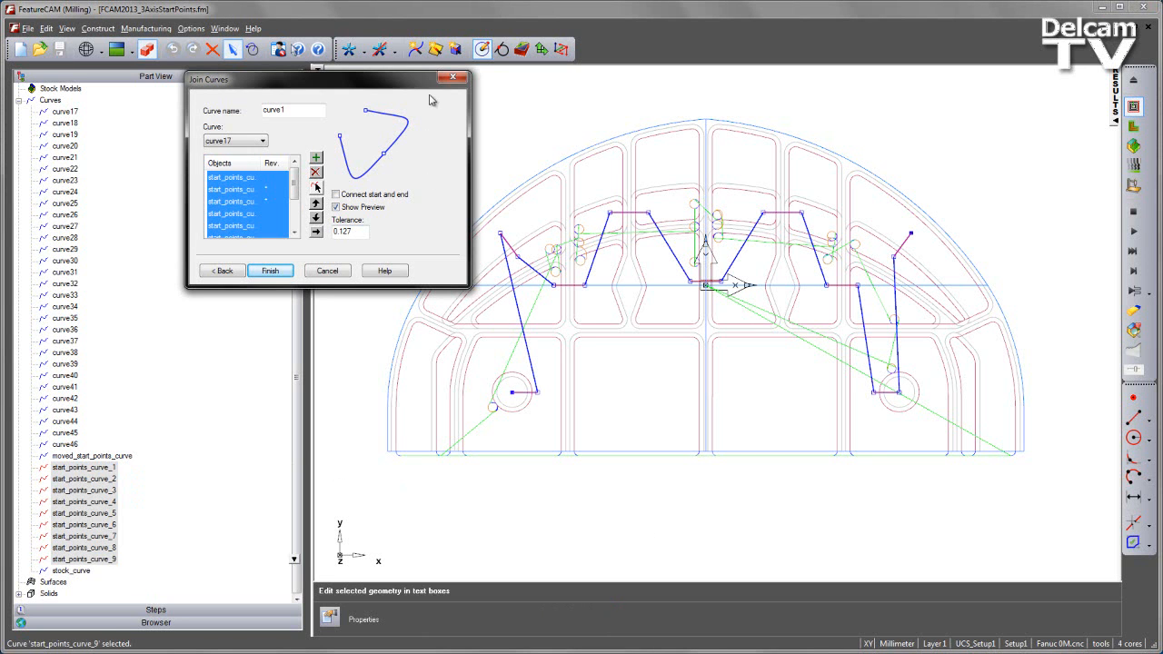
Move start_points_curve_3 below start_points_curve_2 in the join order.
{"action": "left_click_drag", "start_coordinate": [259, 163], "coordinate": [284, 164]}
{"action": "scroll", "coordinate": [233, 162], "scroll_direction": "down", "scroll_amount": 2}
{"action": "scroll", "coordinate": [226, 197], "scroll_direction": "up", "scroll_amount": 2}
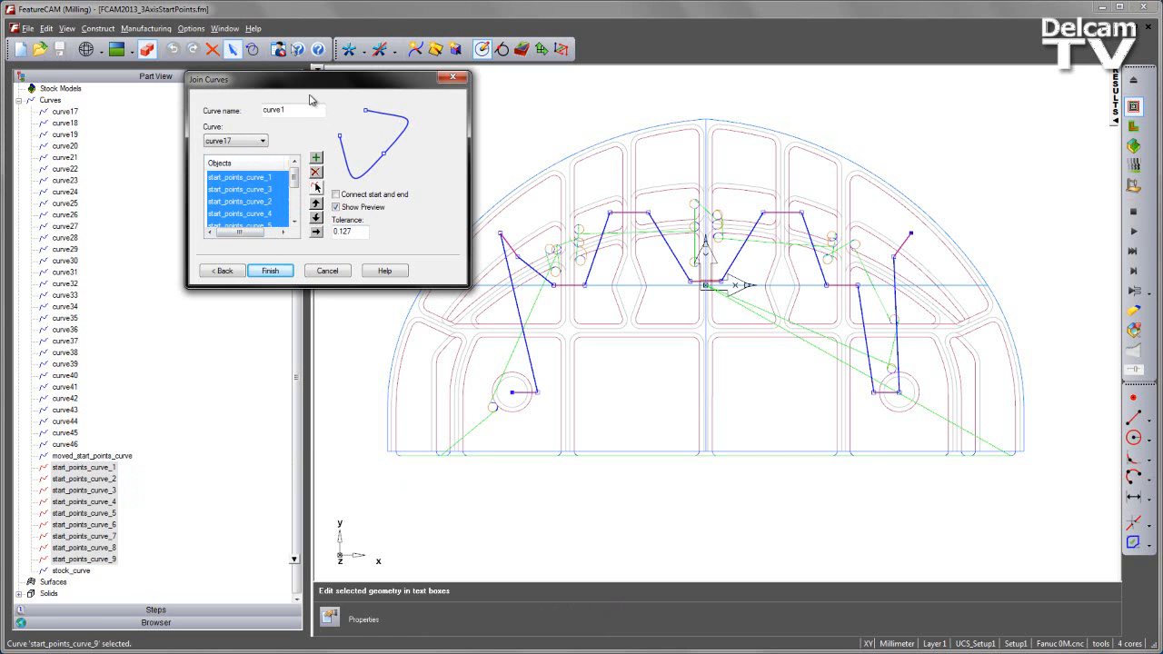
{"action": "left_click", "coordinate": [259, 178]}
{"action": "left_click", "coordinate": [245, 189]}
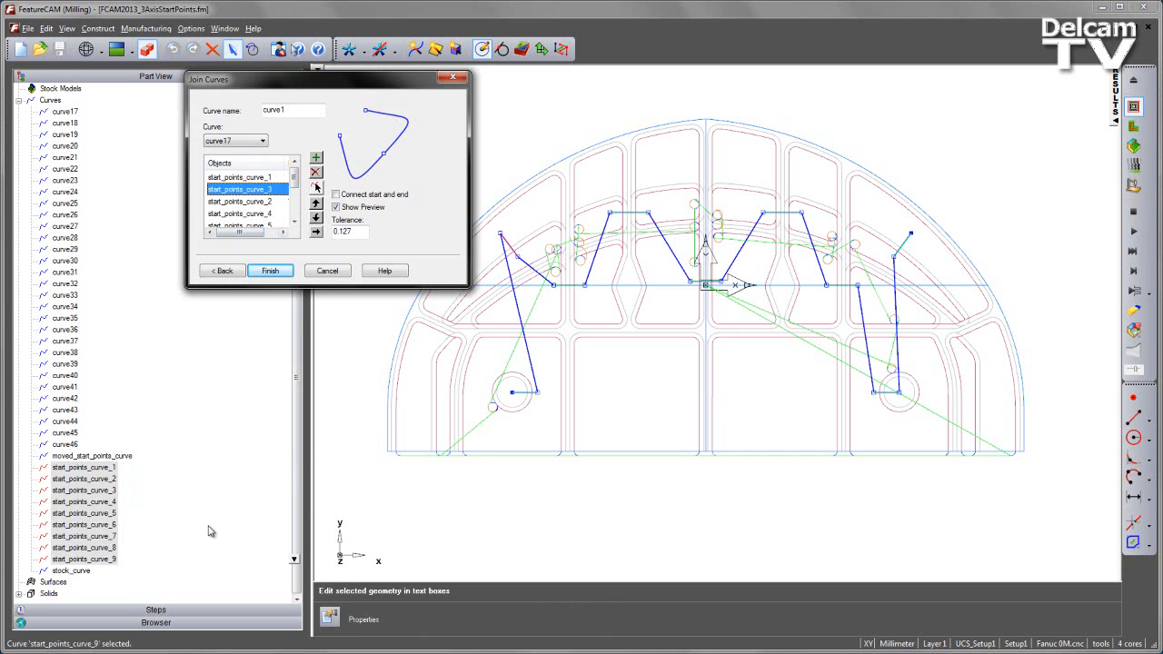
{"action": "left_click", "coordinate": [316, 218]}
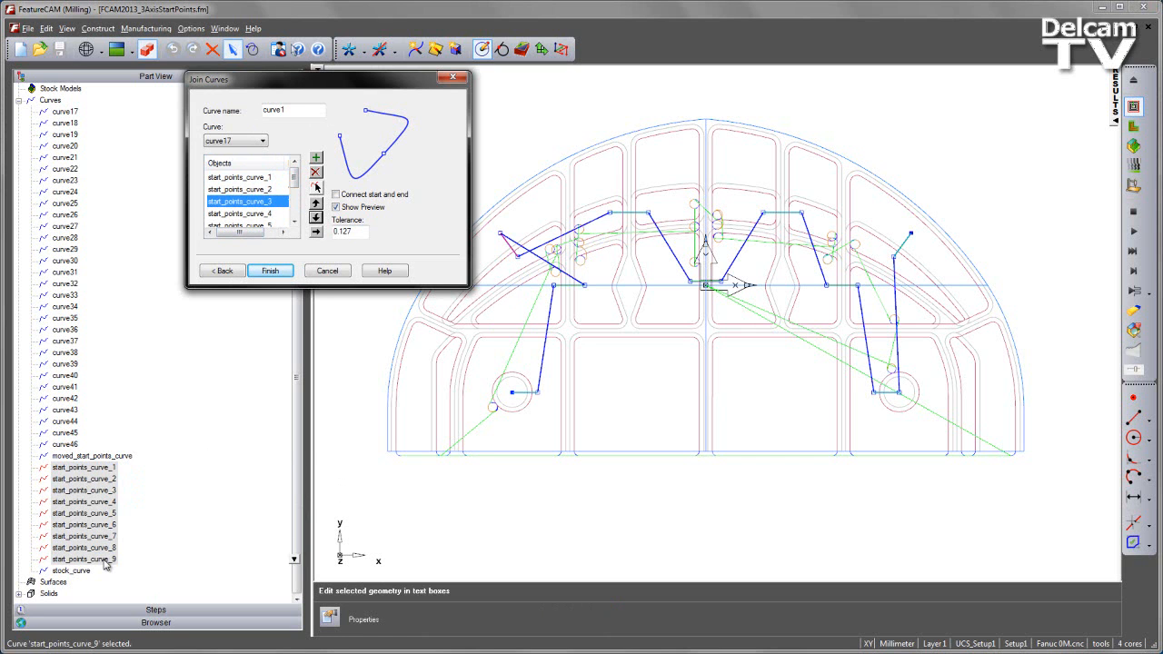
Move start_points_curve_7 two places up in the join order, directly after start_points_curve_6.
{"action": "left_click_drag", "start_coordinate": [293, 174], "coordinate": [289, 219]}
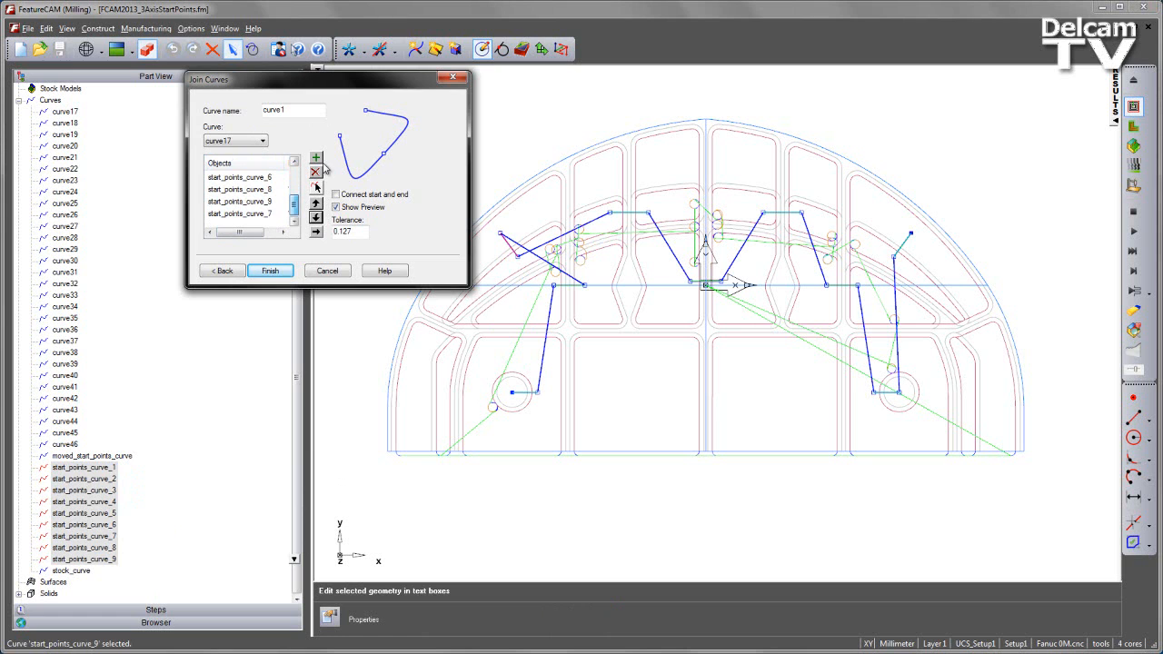
{"action": "left_click", "coordinate": [259, 214]}
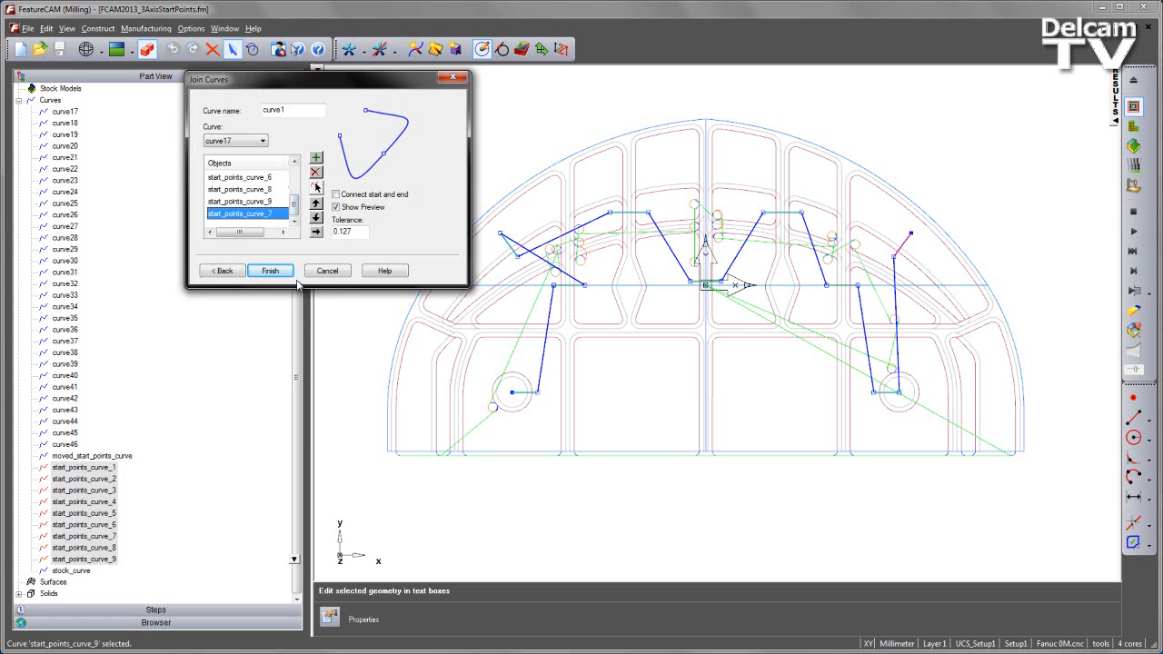
{"action": "left_click", "coordinate": [316, 203]}
{"action": "left_click", "coordinate": [316, 203]}
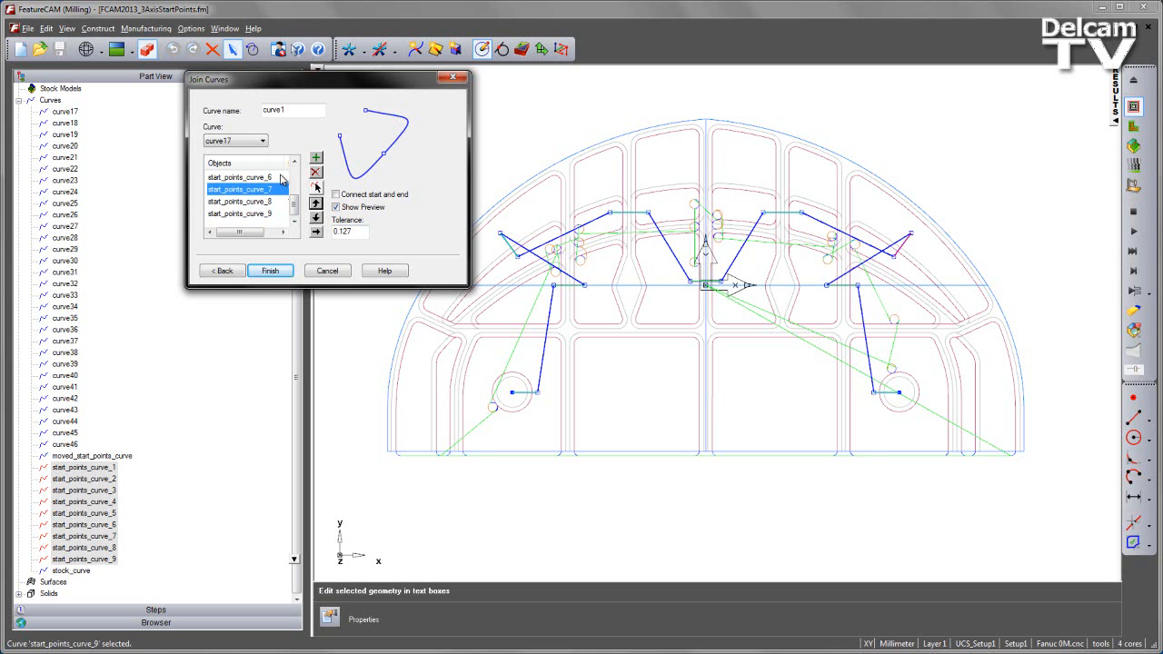
Reverse the direction of start_points_curve_7 in the joined curve.
{"action": "left_click", "coordinate": [284, 231]}
{"action": "left_click", "coordinate": [262, 197]}
{"action": "left_click", "coordinate": [252, 190]}
{"action": "left_click", "coordinate": [258, 202], "text": "shift"}
{"action": "left_click", "coordinate": [313, 231]}
{"action": "left_click", "coordinate": [284, 232]}
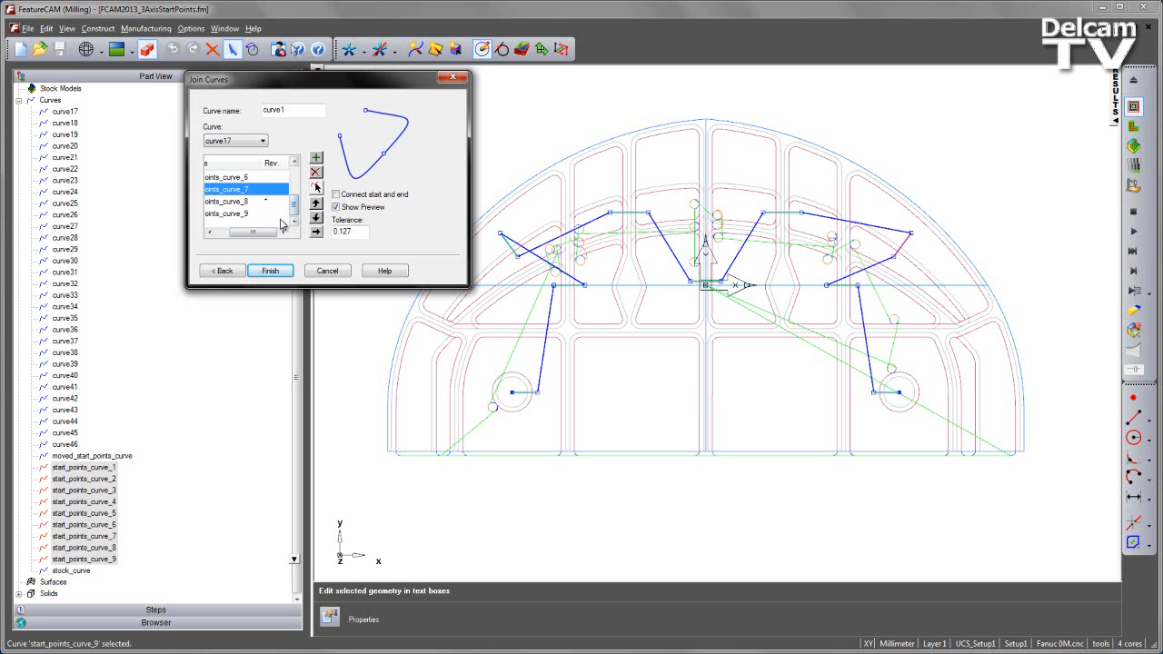
Reverse the direction of start_points_curve_3 in the joined curve.
{"action": "key", "text": "Down"}
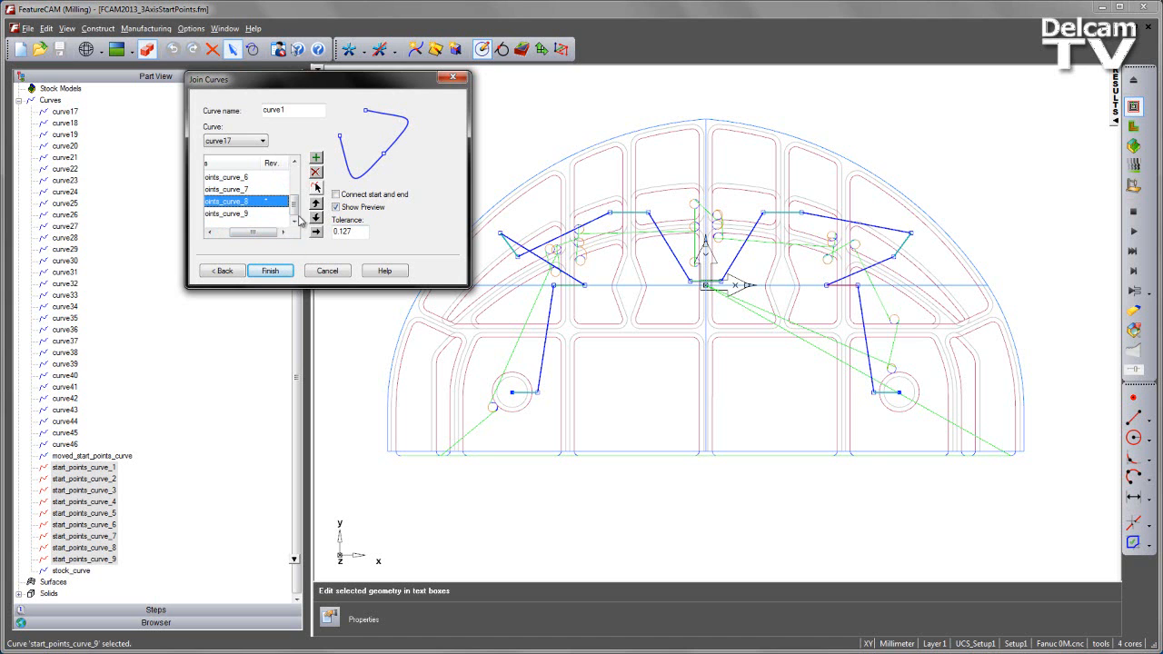
{"action": "left_click_drag", "start_coordinate": [295, 205], "coordinate": [296, 177]}
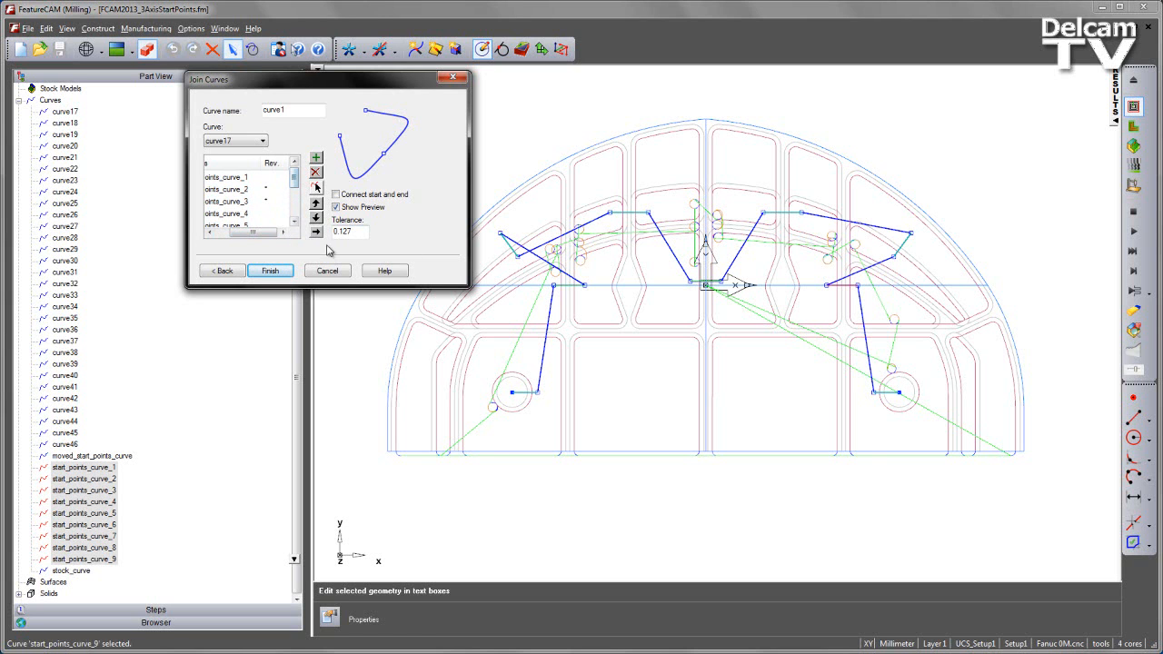
{"action": "key", "text": "Down"}
{"action": "key", "text": "Down"}
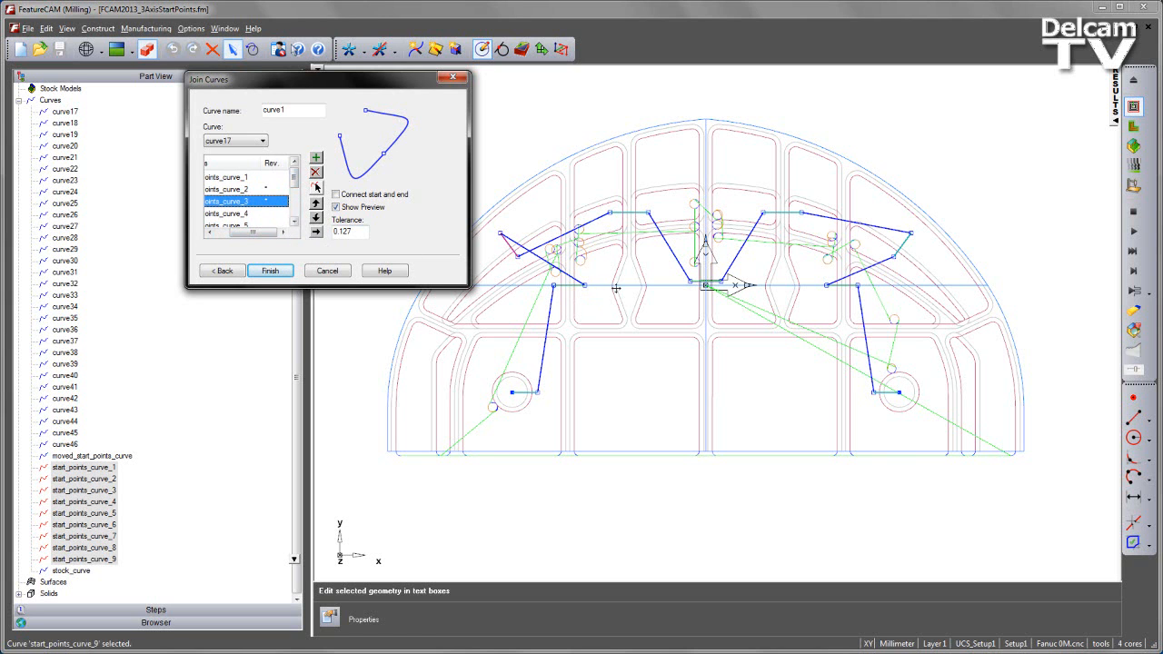
{"action": "left_click", "coordinate": [316, 231]}
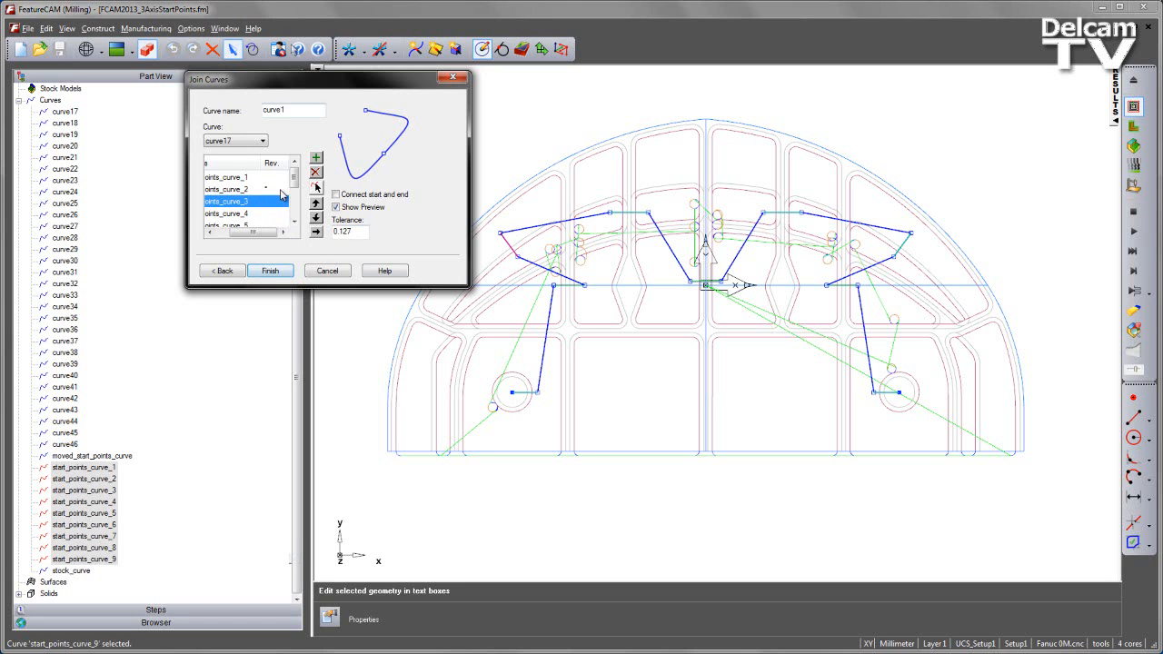
Name the joined curve start_curve, copy that name and create the curve.
{"action": "type", "text": "start_"}
{"action": "key", "text": "ctrl+a"}
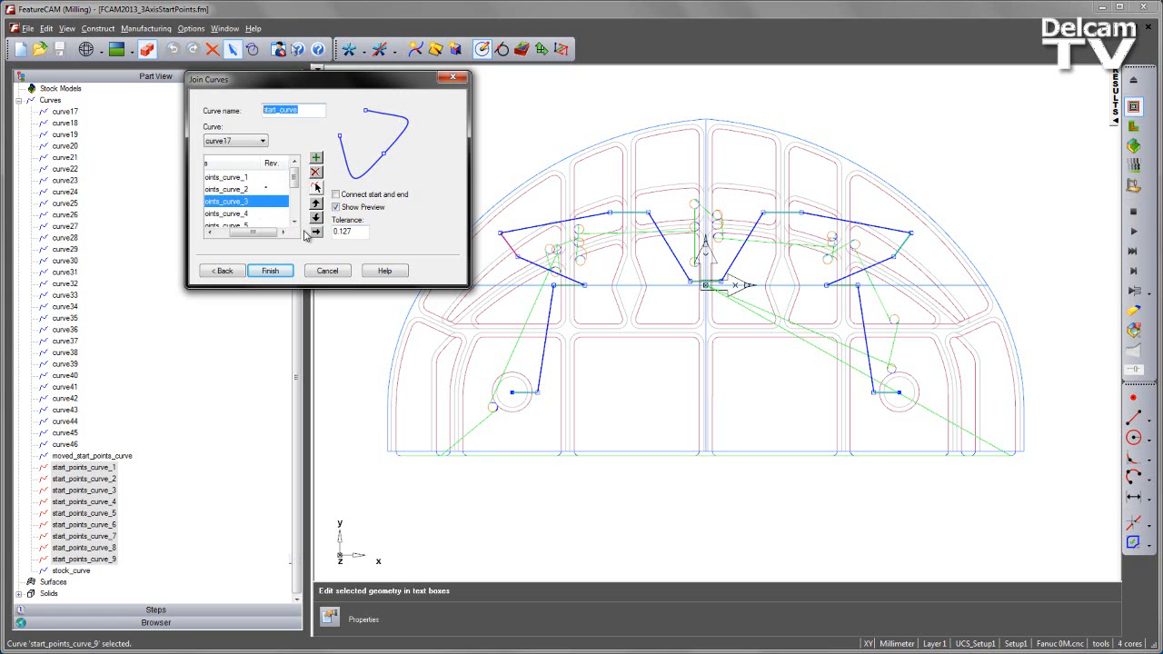
{"action": "right_click", "coordinate": [289, 110]}
{"action": "left_click", "coordinate": [315, 153]}
{"action": "left_click", "coordinate": [270, 271]}
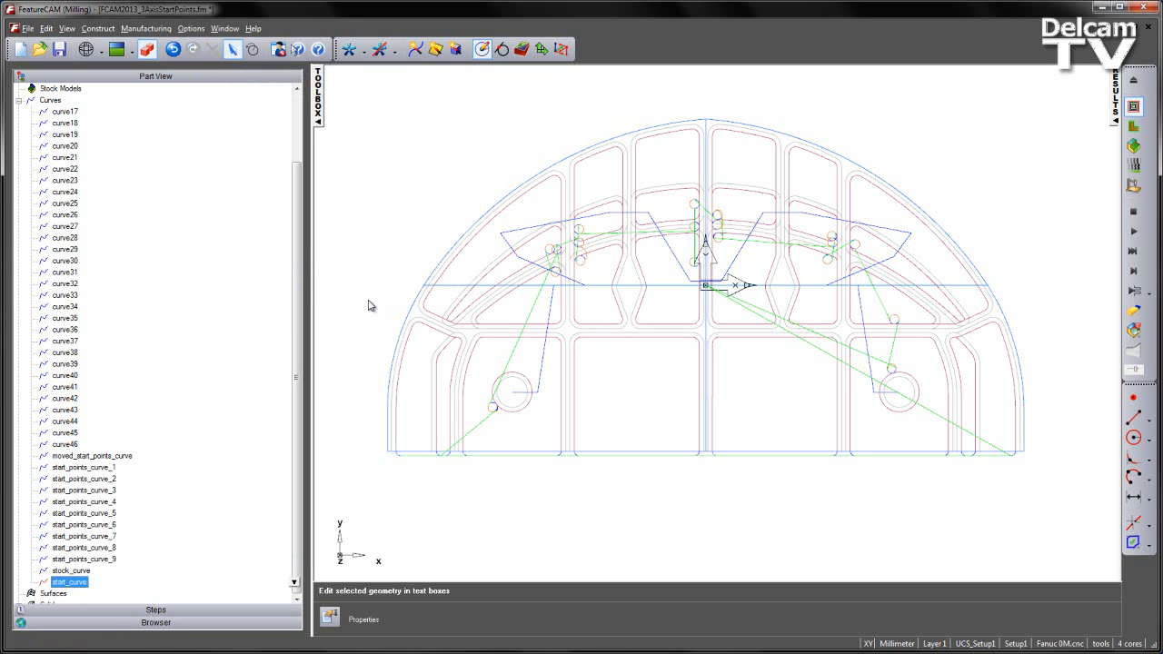
Set the Start point(s) attribute of the finish1 operation in z_level_finish_default_start_points to start_curve and apply it.
{"action": "left_click", "coordinate": [142, 91]}
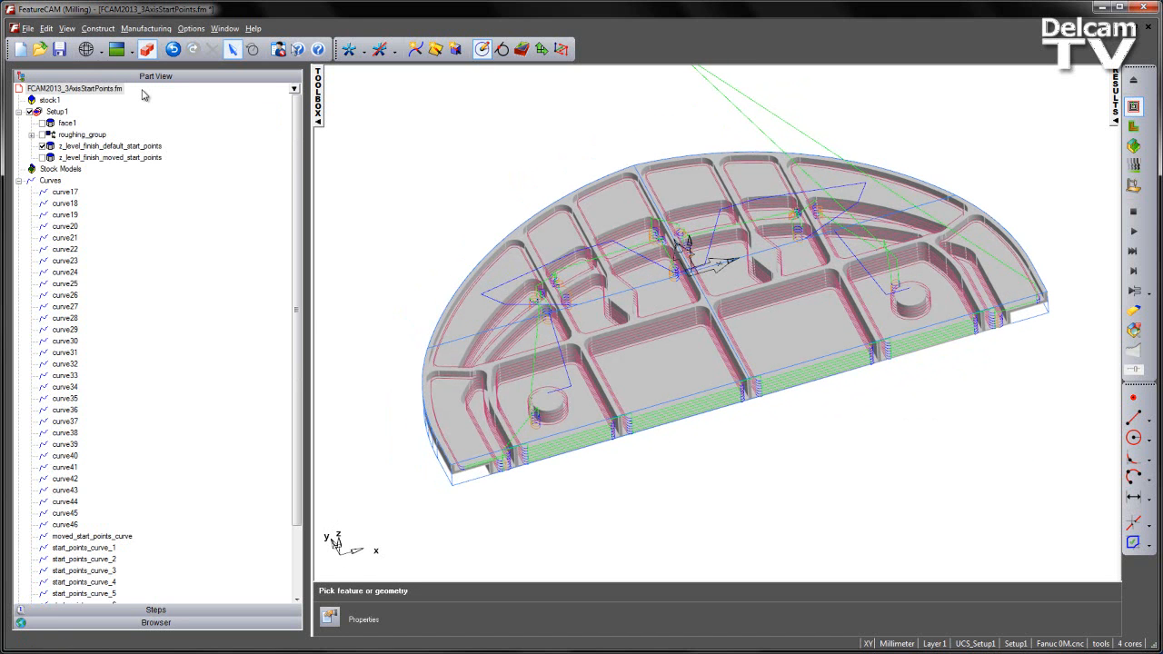
{"action": "right_click", "coordinate": [110, 146]}
{"action": "left_click", "coordinate": [322, 160]}
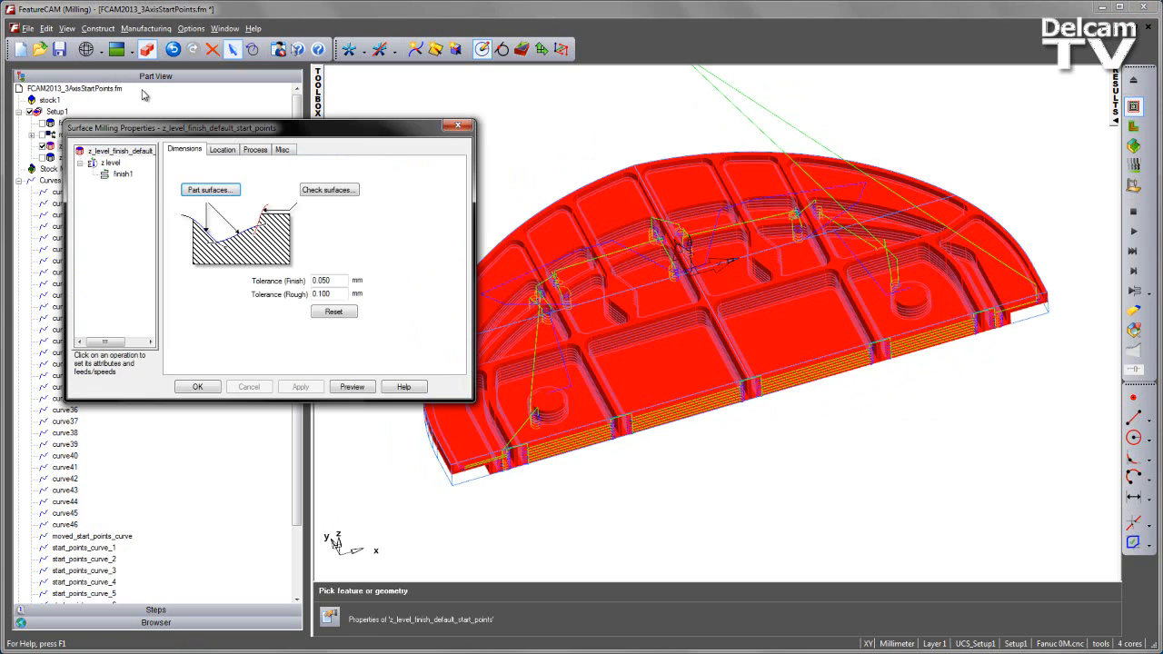
{"action": "left_click", "coordinate": [123, 174]}
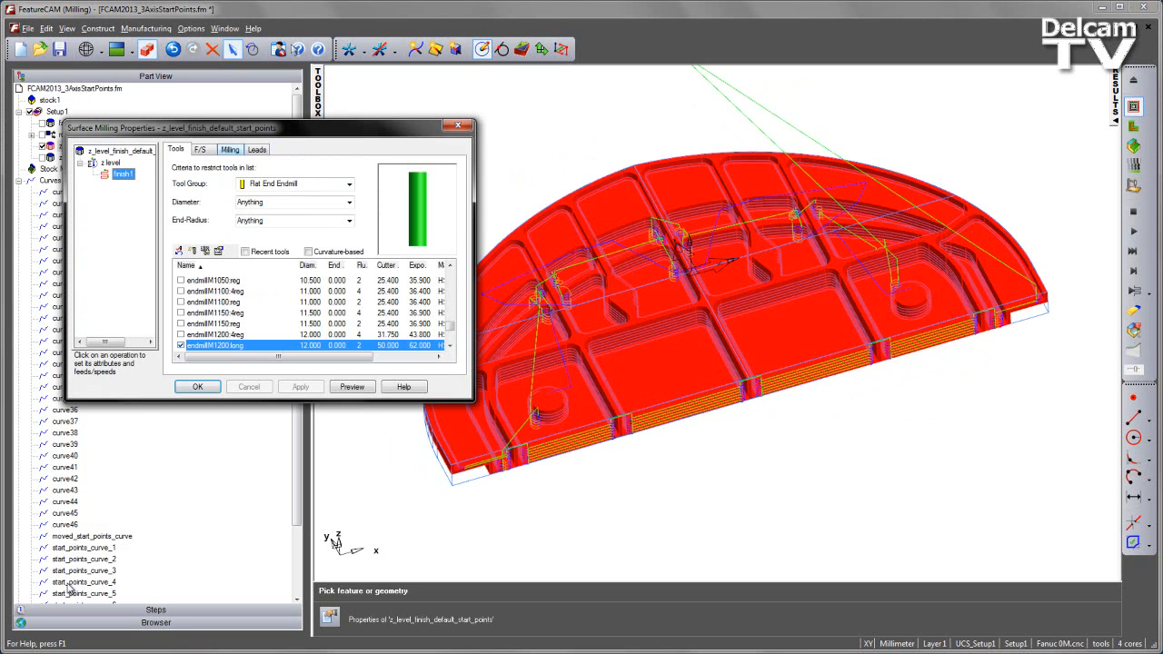
{"action": "left_click", "coordinate": [229, 149]}
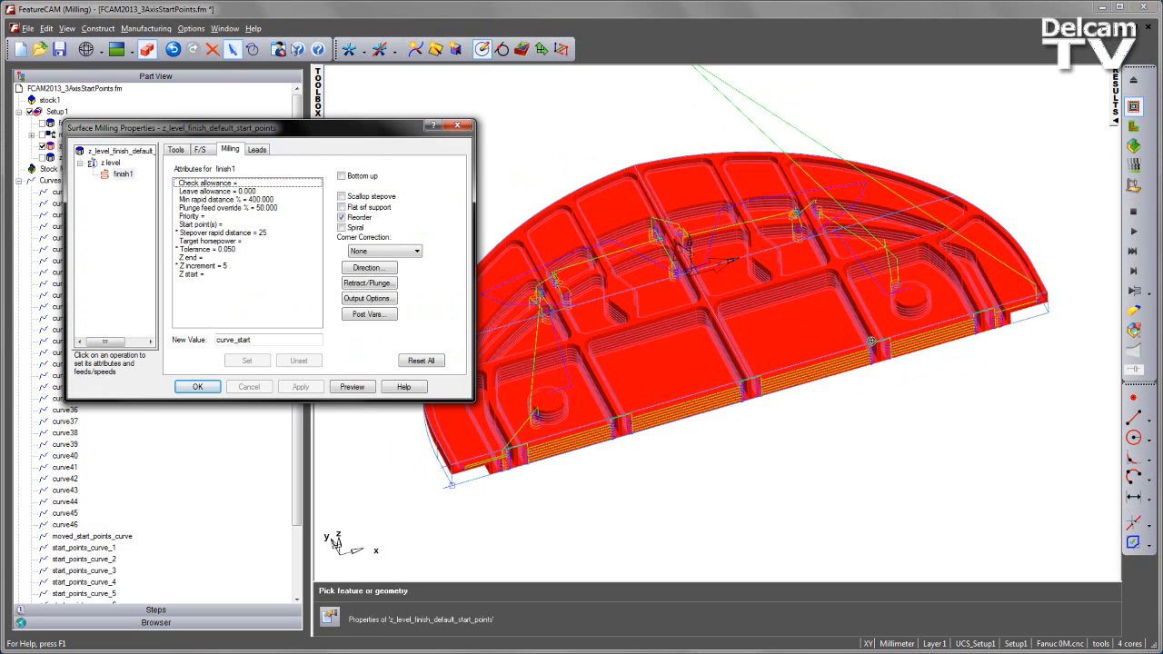
{"action": "left_click", "coordinate": [201, 224]}
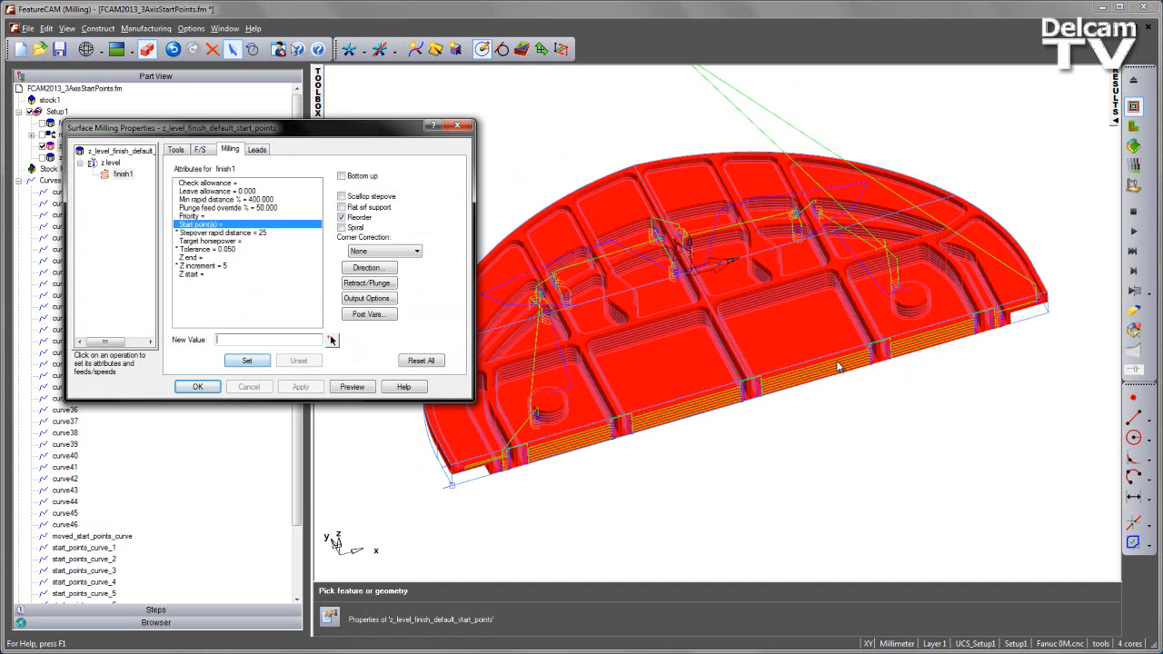
{"action": "right_click", "coordinate": [238, 338]}
{"action": "left_click", "coordinate": [272, 394]}
{"action": "key", "text": "Return"}
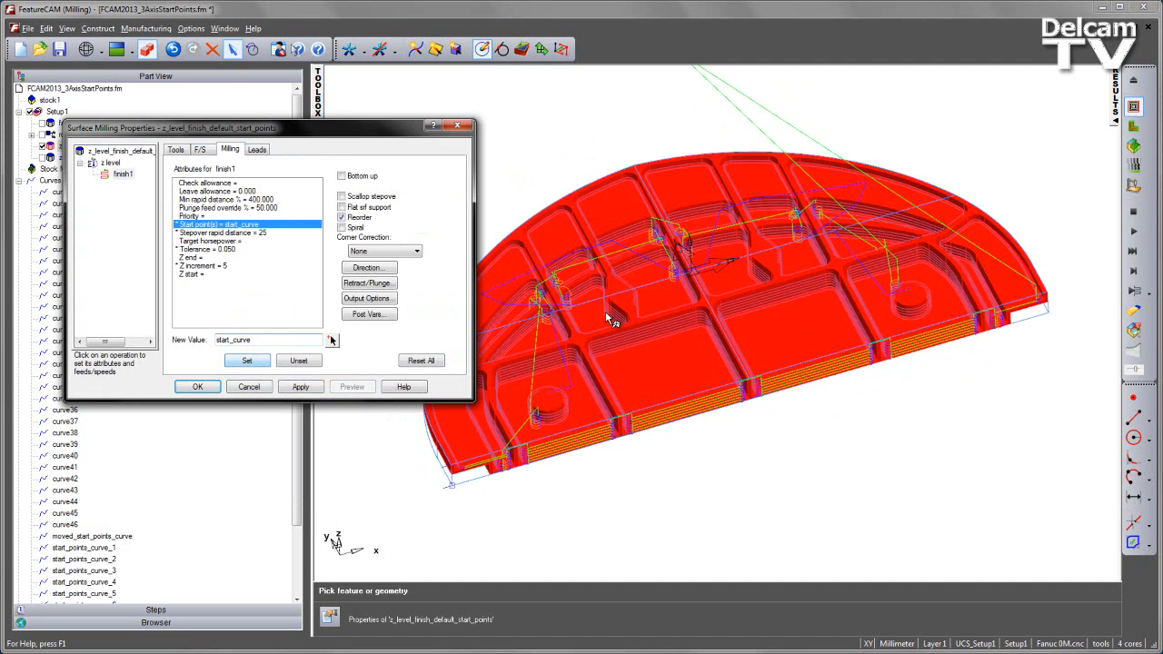
{"action": "left_click", "coordinate": [301, 387]}
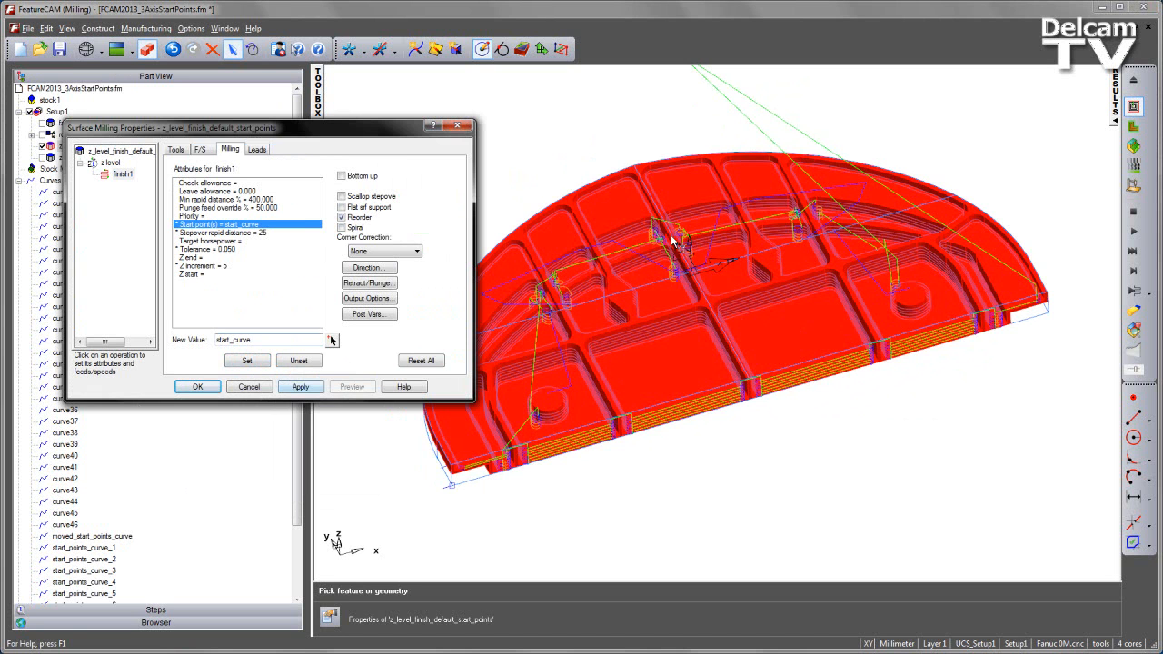
Close the milling properties with all features hidden, and check the start points of the re-simulated toolpath from above and at an angle.
{"action": "middle_click_drag", "start_coordinate": [641, 315], "coordinate": [629, 340]}
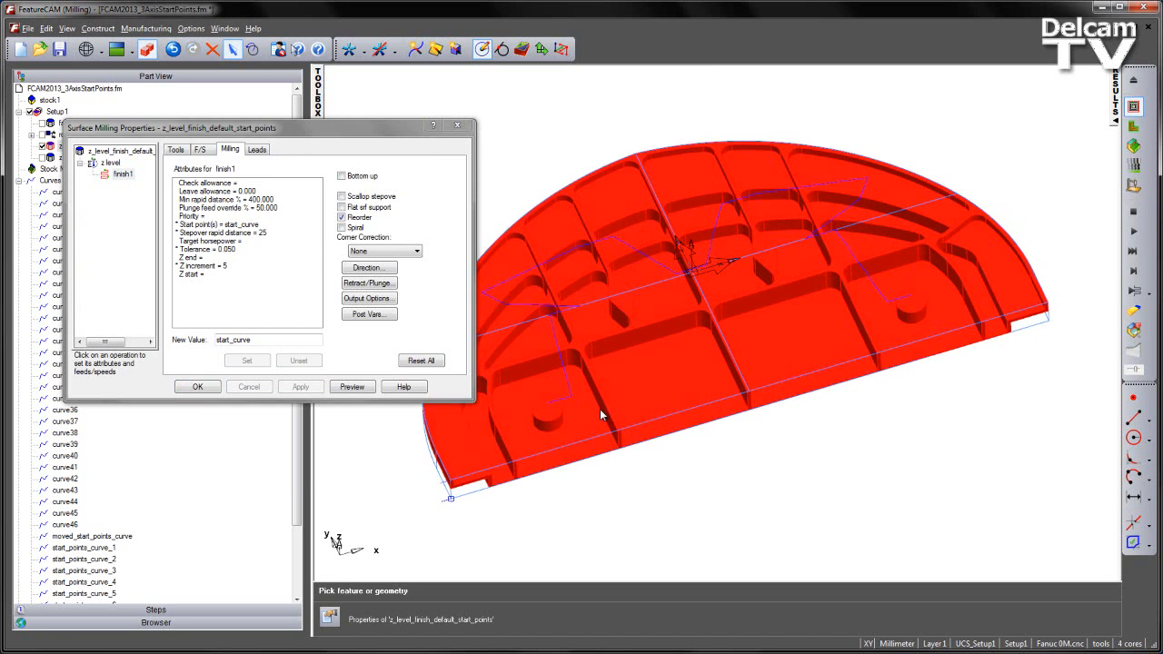
{"action": "key", "text": "ctrl+5"}
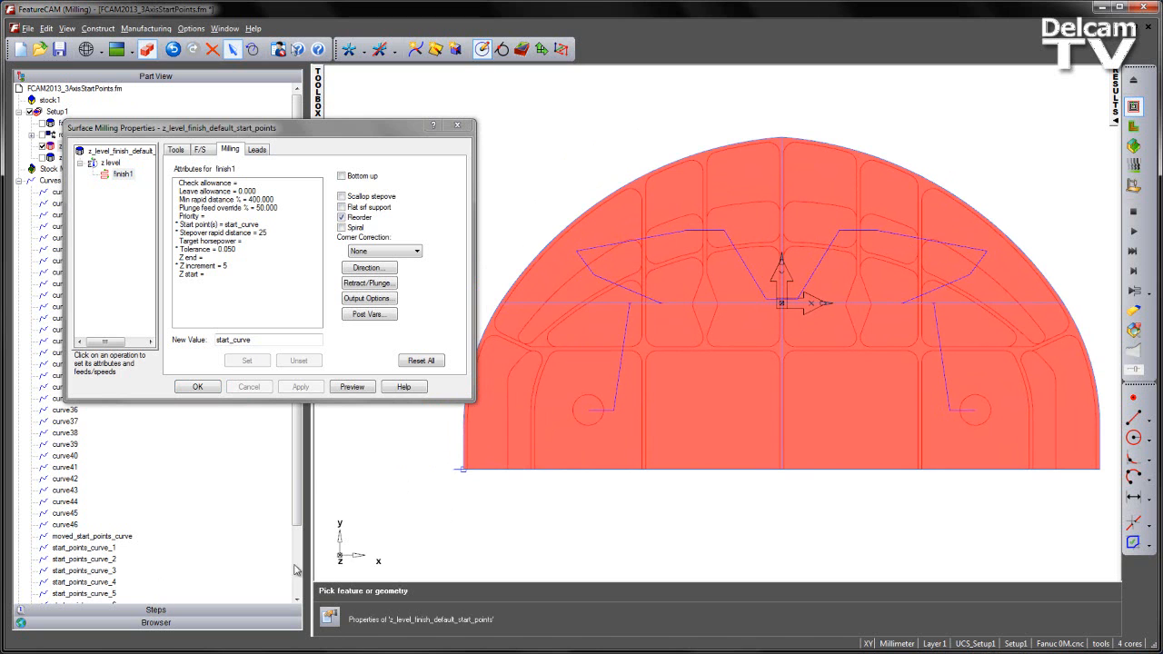
{"action": "left_click", "coordinate": [197, 387]}
{"action": "left_click", "coordinate": [381, 50]}
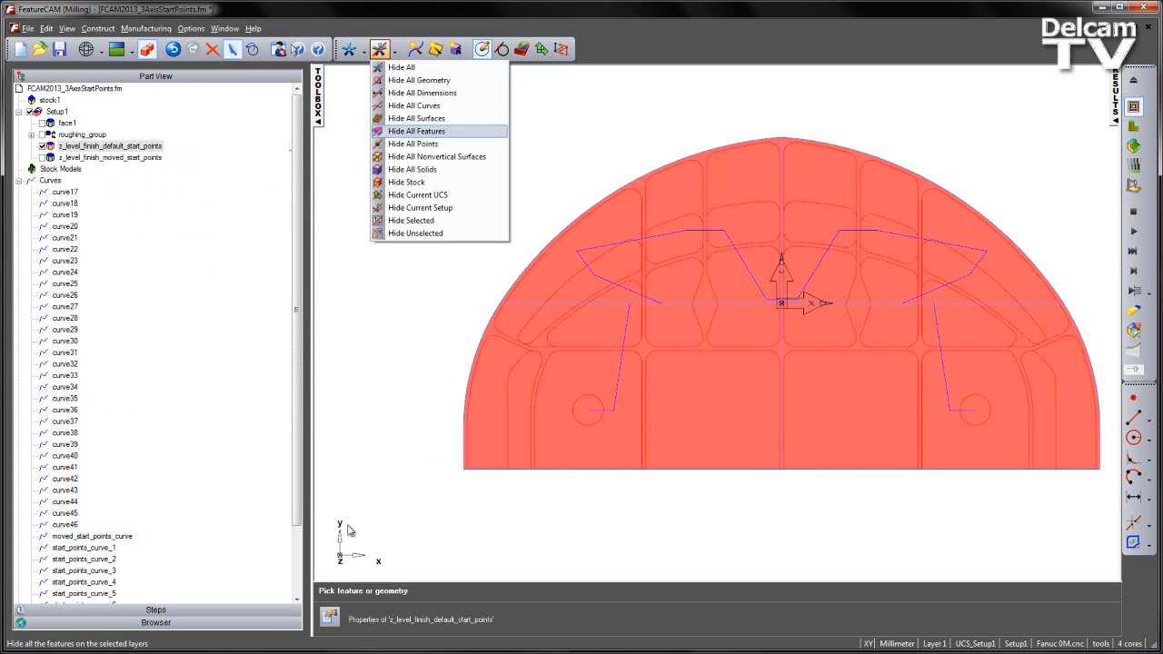
{"action": "left_click", "coordinate": [416, 131]}
{"action": "middle_click_drag", "start_coordinate": [633, 338], "coordinate": [517, 318], "text": "shift"}
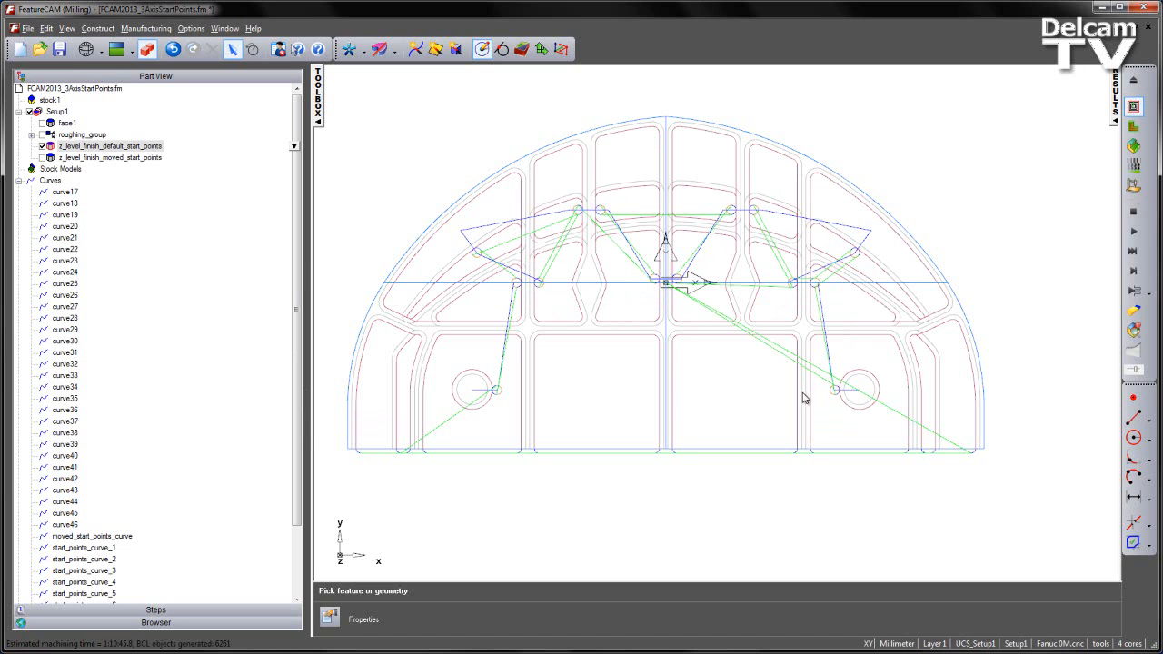
{"action": "middle_click_drag", "start_coordinate": [803, 397], "coordinate": [248, 338]}
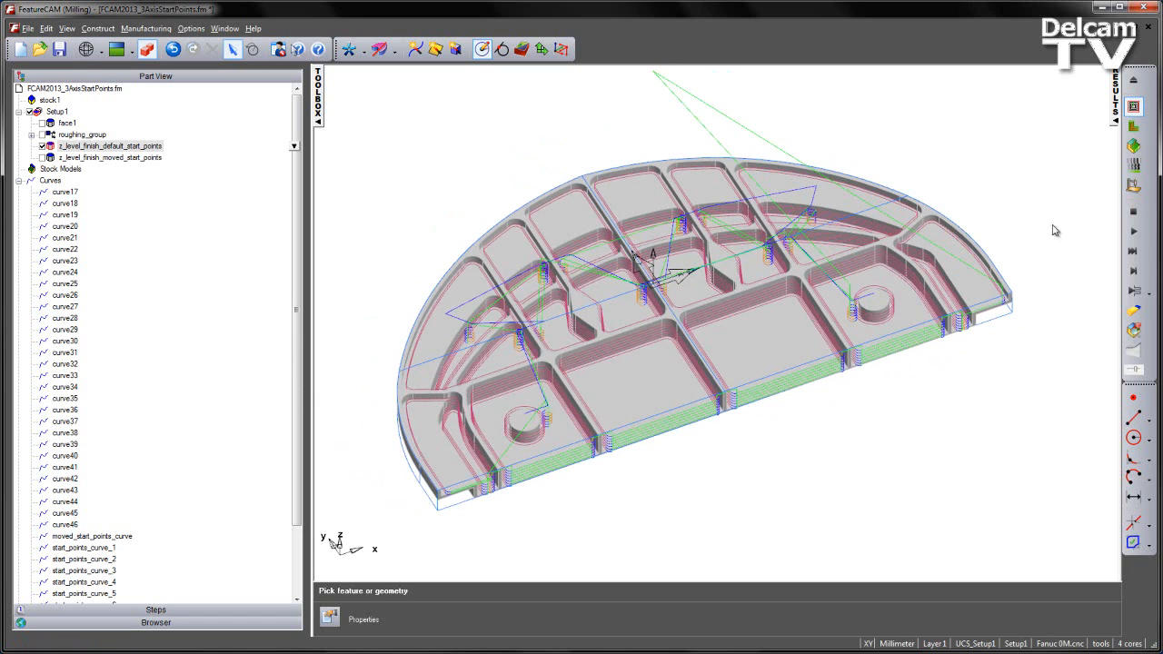